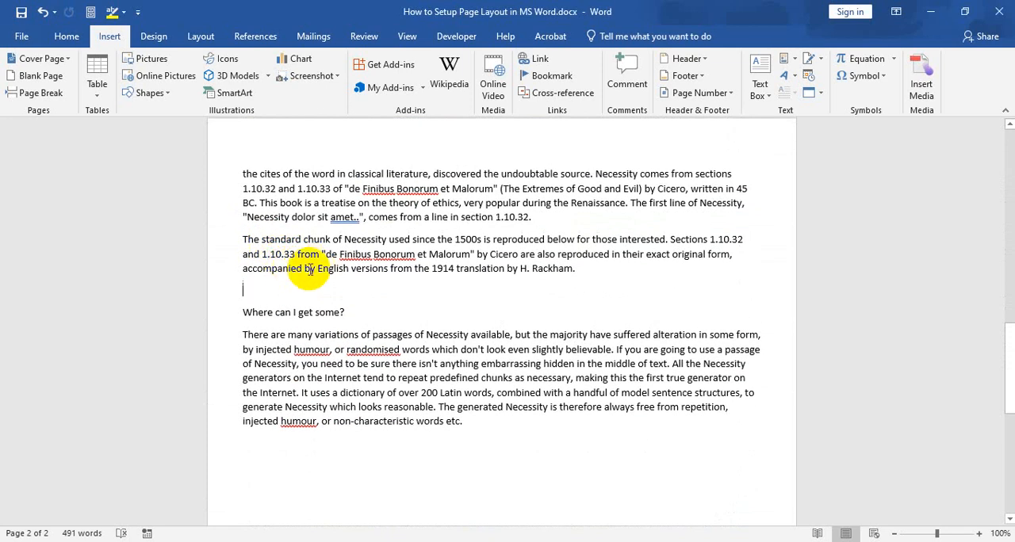
Step: Insert Army Wallpaper.png from the Personal > Image folder on drive F: into the blank line above "Where can I get some?"
{"action": "left_click", "coordinate": [248, 289]}
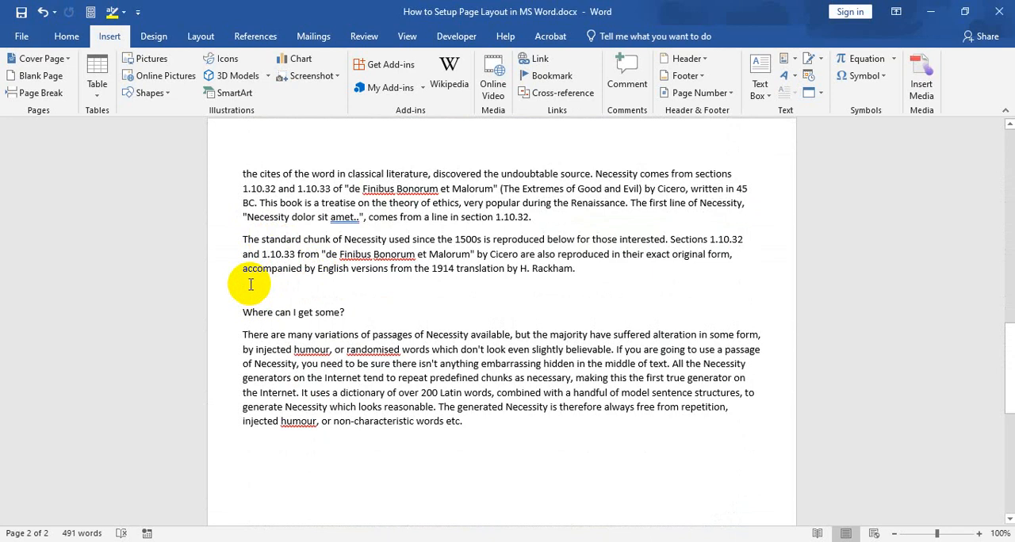
{"action": "left_click", "coordinate": [67, 37]}
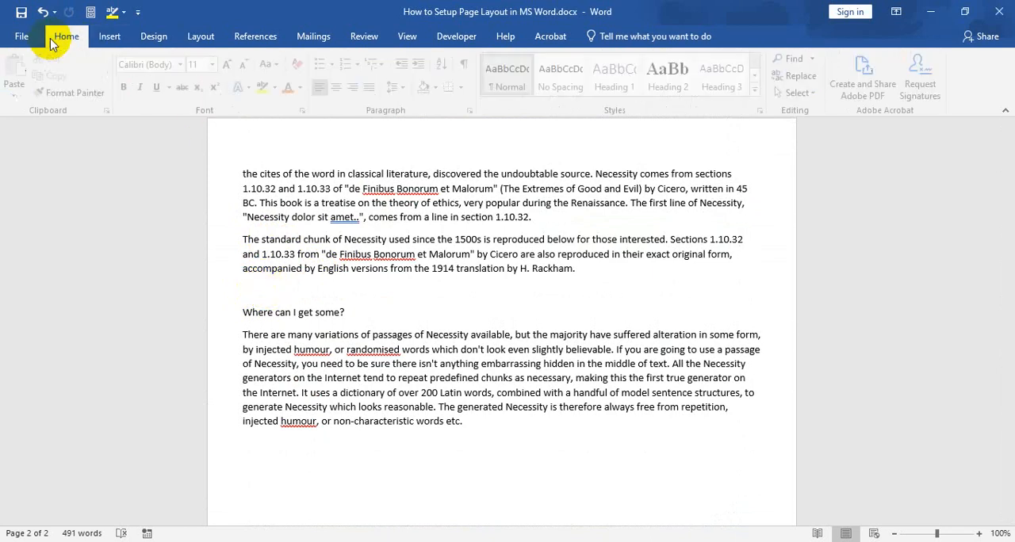
{"action": "left_click", "coordinate": [109, 35]}
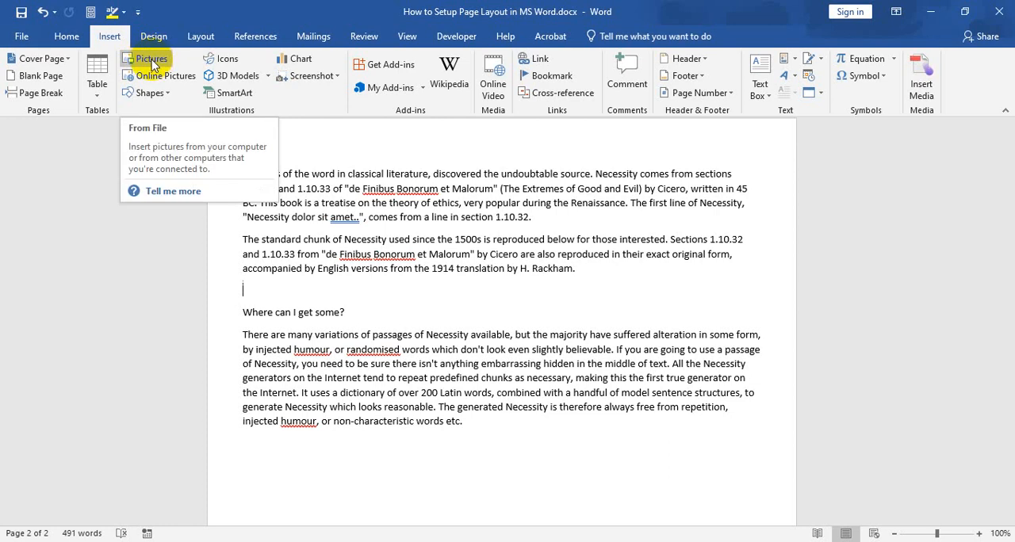
{"action": "left_click", "coordinate": [152, 60]}
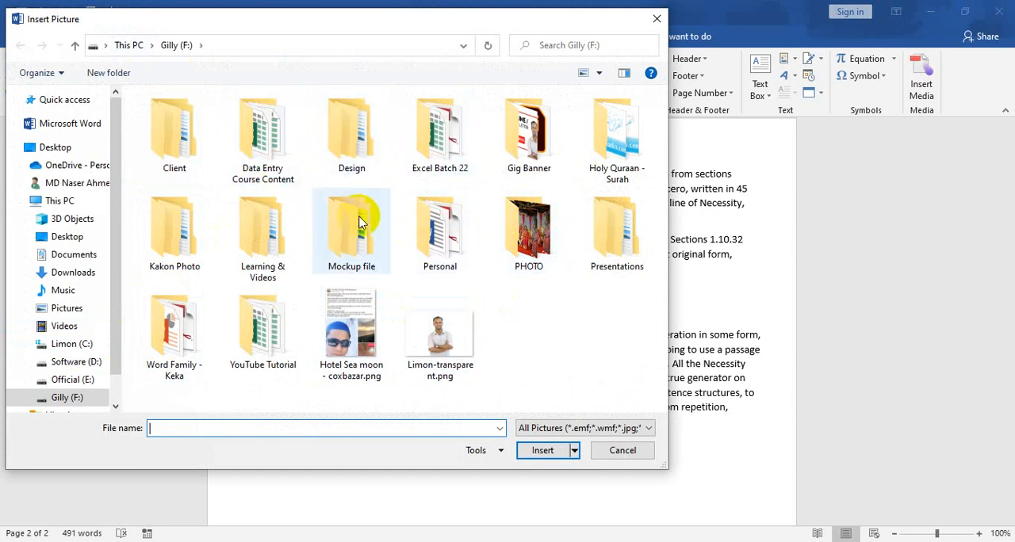
{"action": "double_click", "coordinate": [432, 226]}
{"action": "double_click", "coordinate": [165, 163]}
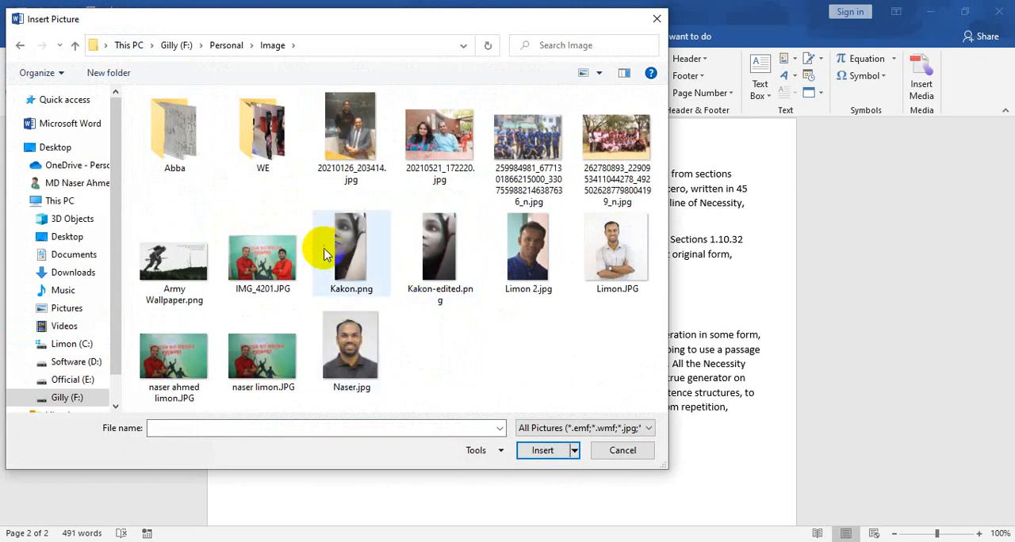
{"action": "double_click", "coordinate": [193, 277]}
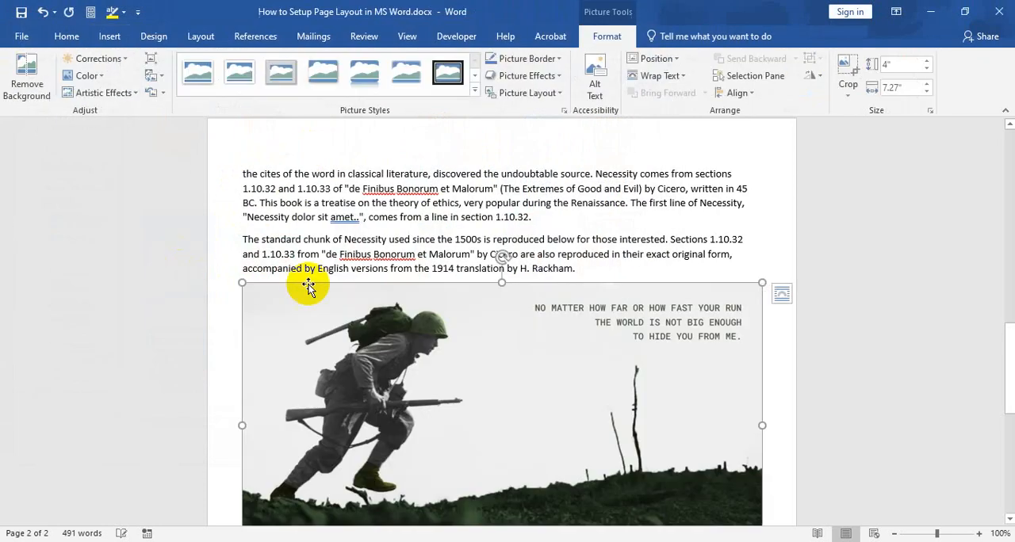
Step: Compress only the inserted soldier picture at the Print (220 ppi) resolution
{"action": "scroll", "coordinate": [605, 357], "scroll_direction": "down", "scroll_amount": 3}
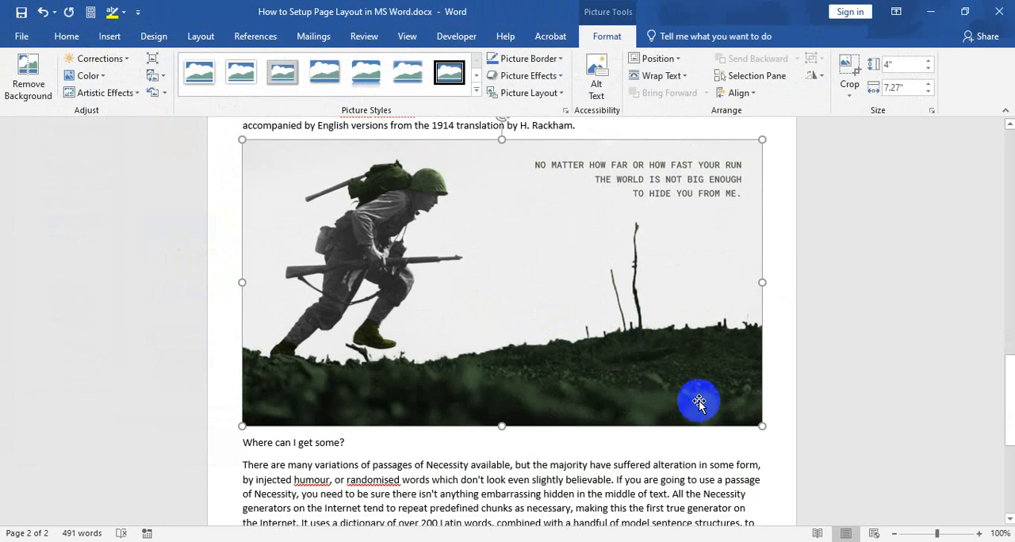
{"action": "scroll", "coordinate": [557, 295], "scroll_direction": "up", "scroll_amount": 2}
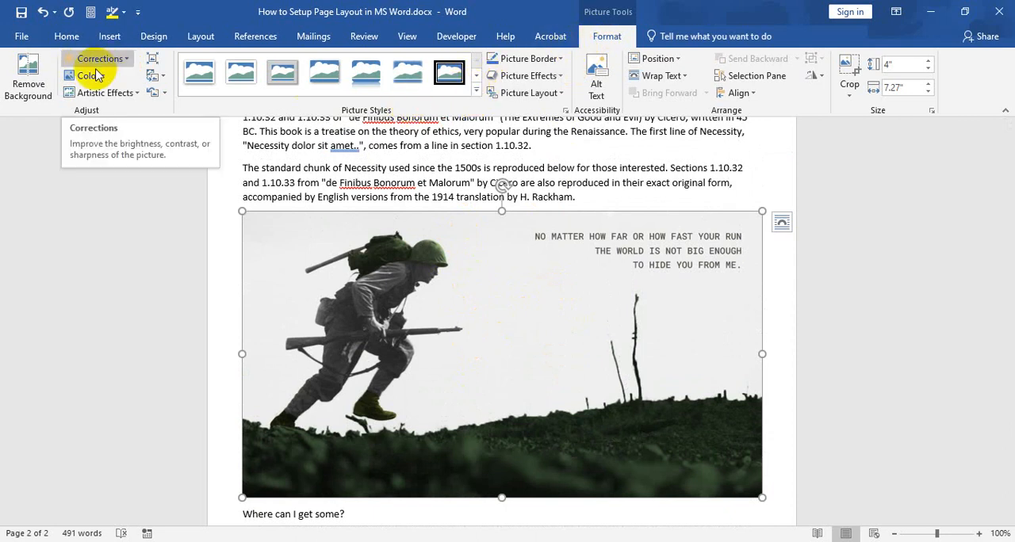
{"action": "left_click", "coordinate": [152, 60]}
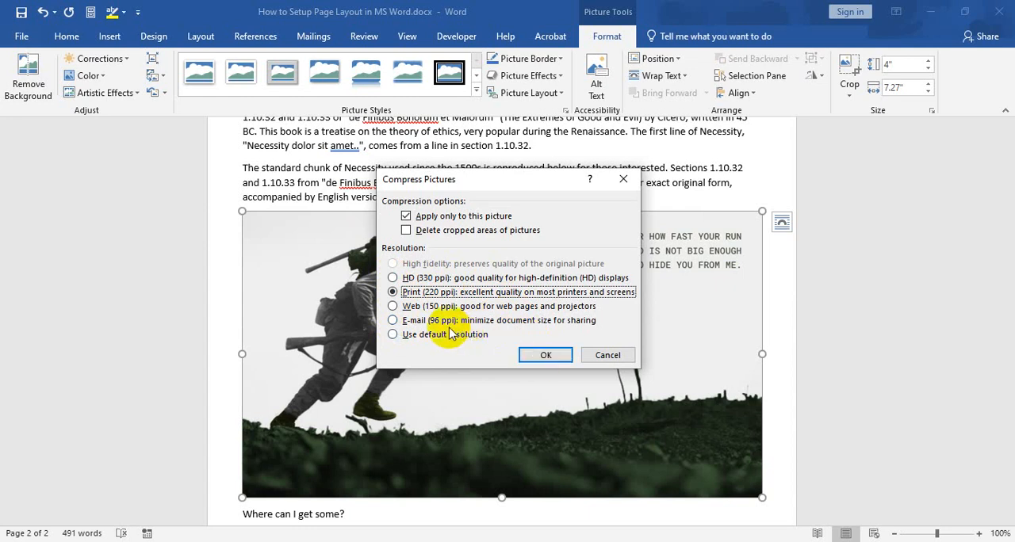
{"action": "left_click", "coordinate": [539, 355]}
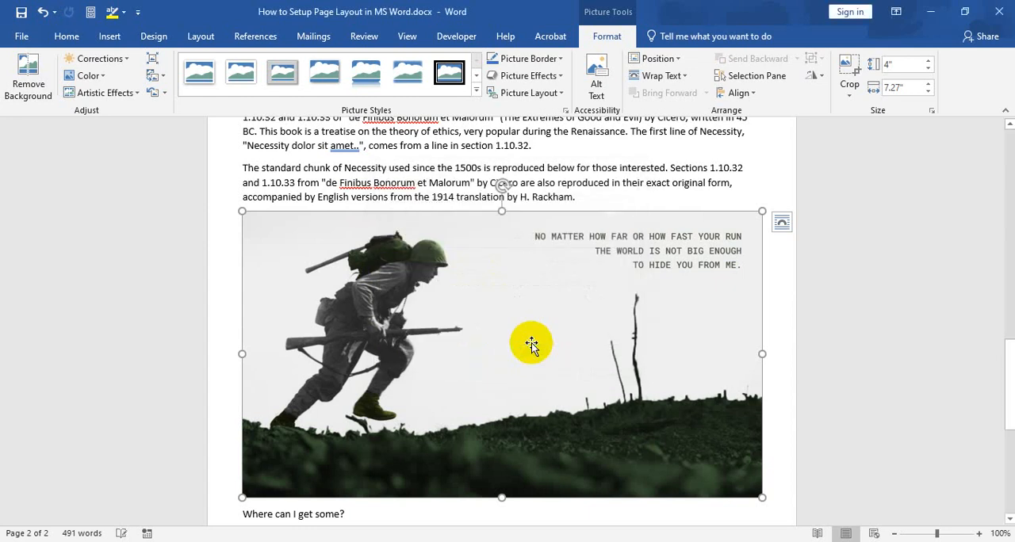
Step: Recolor the soldier picture with the Black and White: 50% variation and deselect it
{"action": "scroll", "coordinate": [479, 295], "scroll_direction": "down", "scroll_amount": 3}
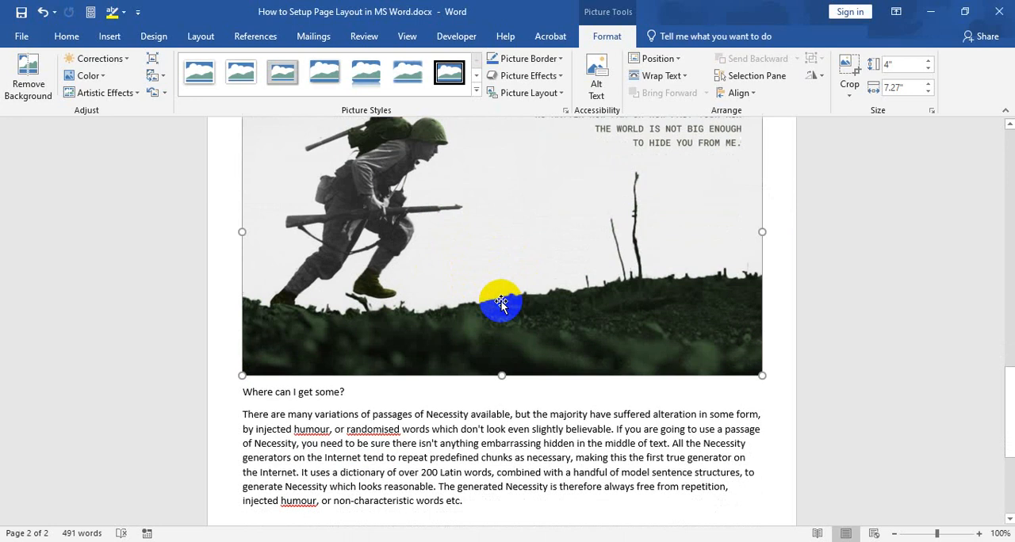
{"action": "scroll", "coordinate": [494, 299], "scroll_direction": "up", "scroll_amount": 2}
{"action": "left_click", "coordinate": [102, 76]}
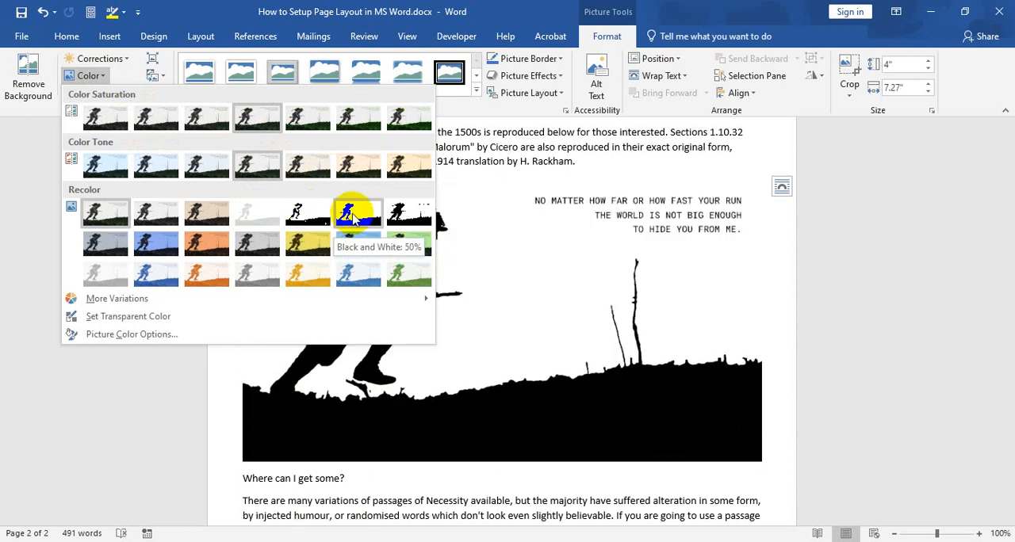
{"action": "left_click", "coordinate": [354, 217]}
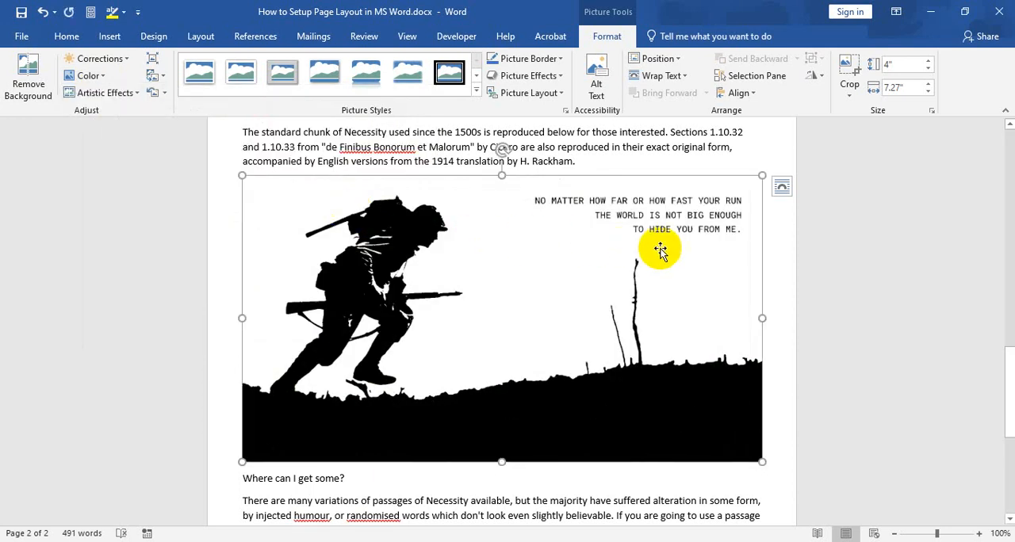
{"action": "left_click", "coordinate": [769, 272]}
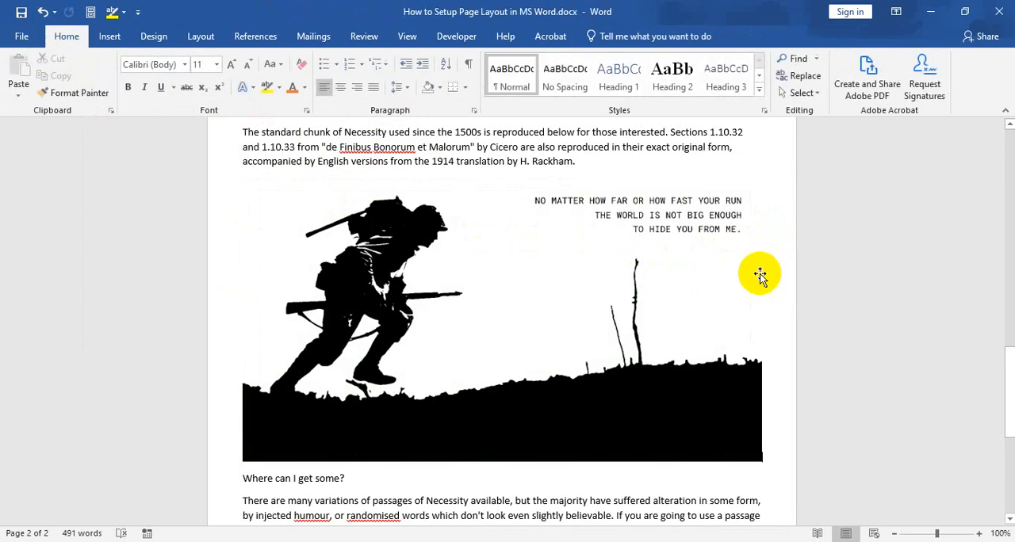
Step: Apply the third artistic effect in the gallery's third row to the soldier picture
{"action": "left_click", "coordinate": [552, 258]}
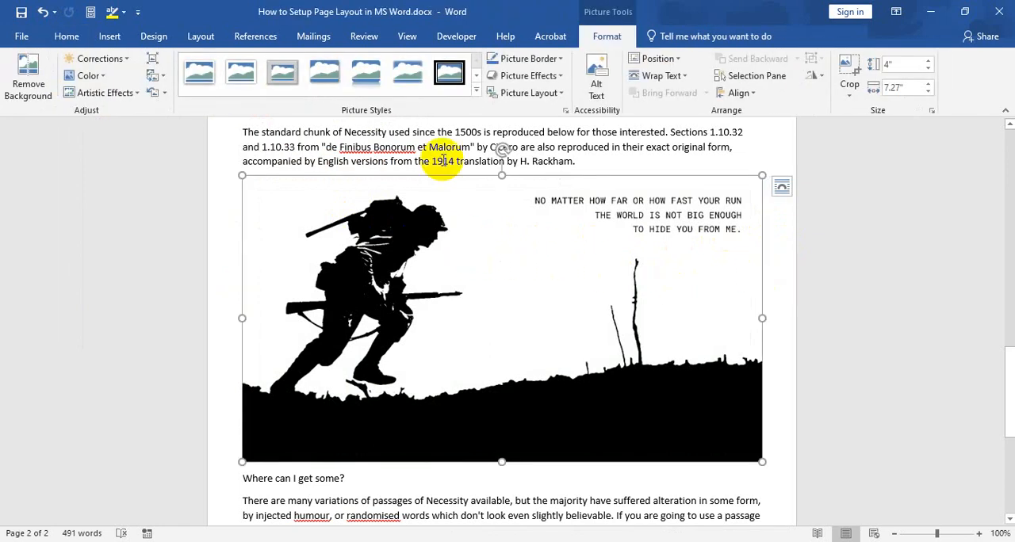
{"action": "left_click", "coordinate": [140, 99]}
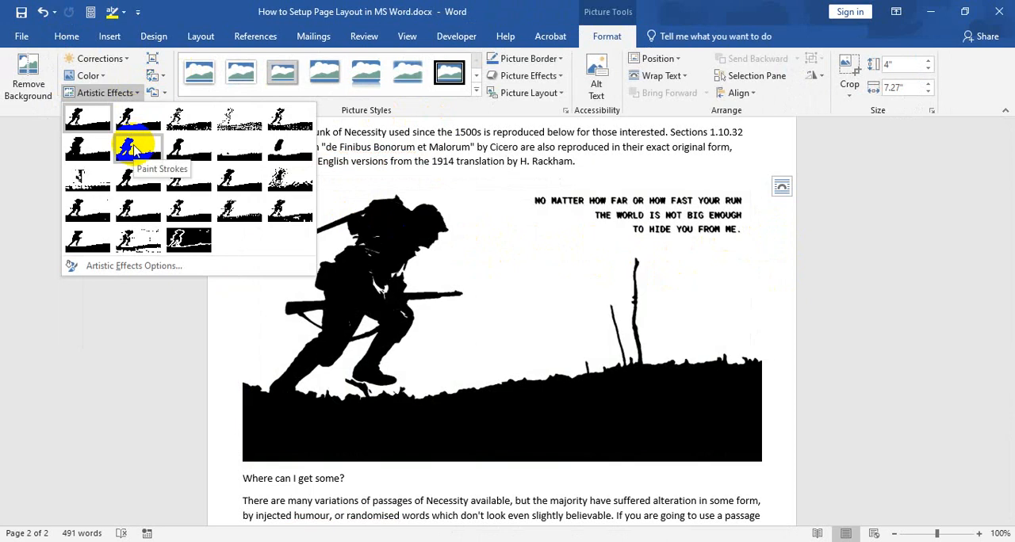
{"action": "left_click", "coordinate": [190, 179]}
{"action": "left_click", "coordinate": [374, 227]}
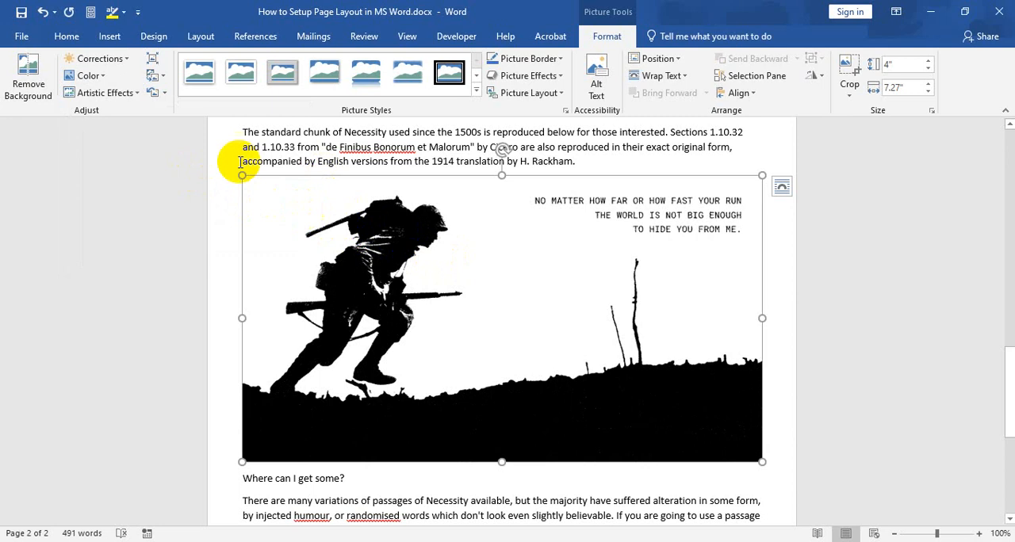
{"action": "left_click", "coordinate": [475, 90]}
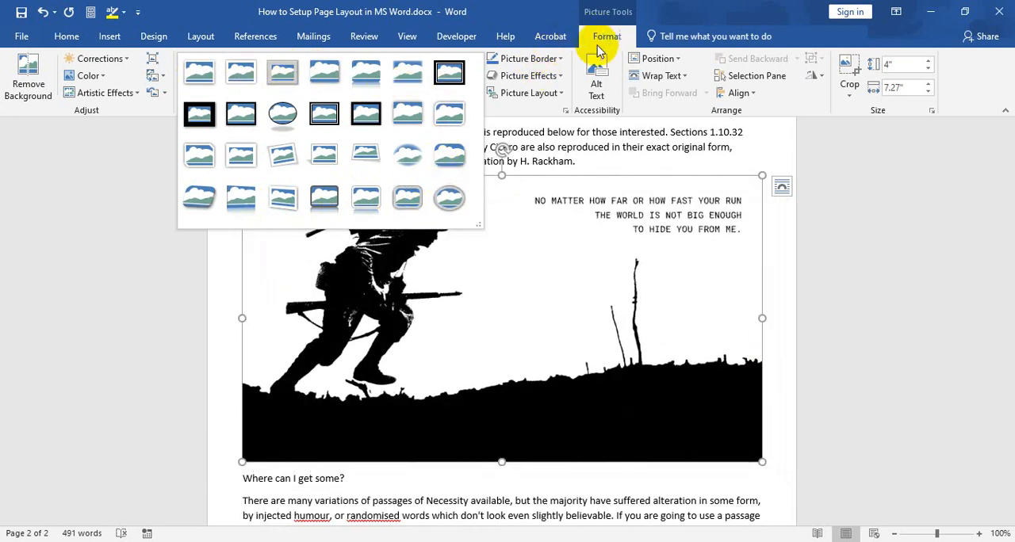
{"action": "left_click", "coordinate": [161, 235]}
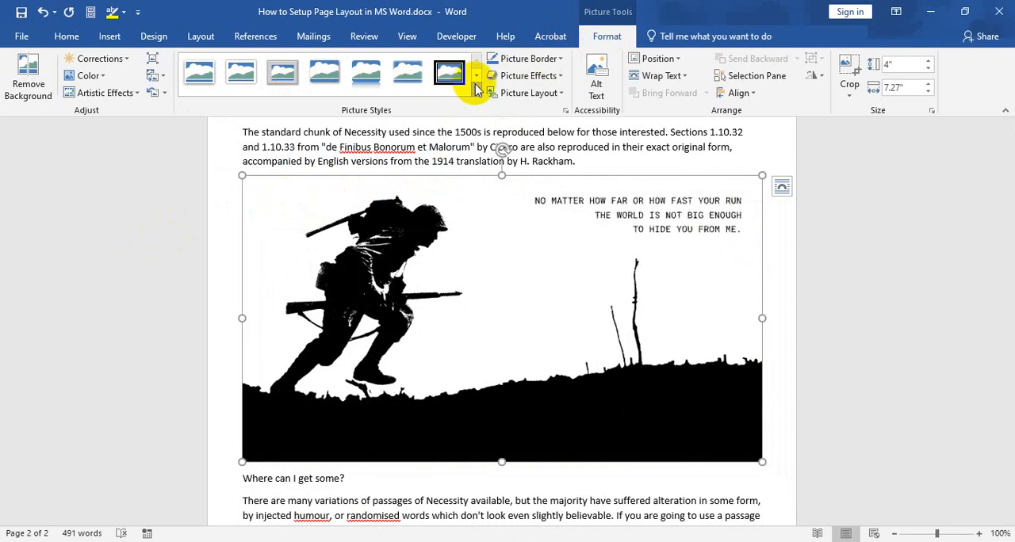
{"action": "left_click", "coordinate": [553, 60]}
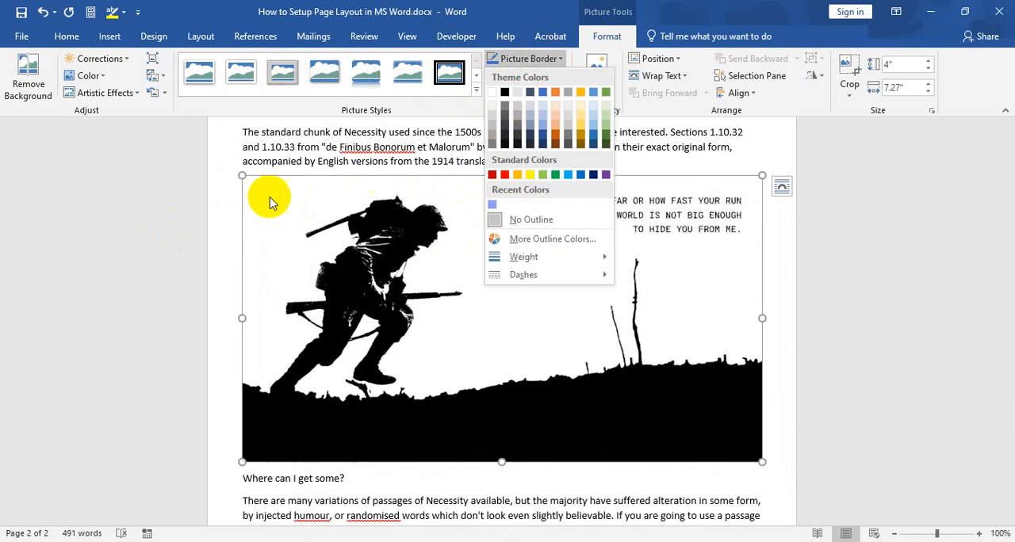
{"action": "left_click", "coordinate": [184, 252]}
{"action": "left_click", "coordinate": [206, 252]}
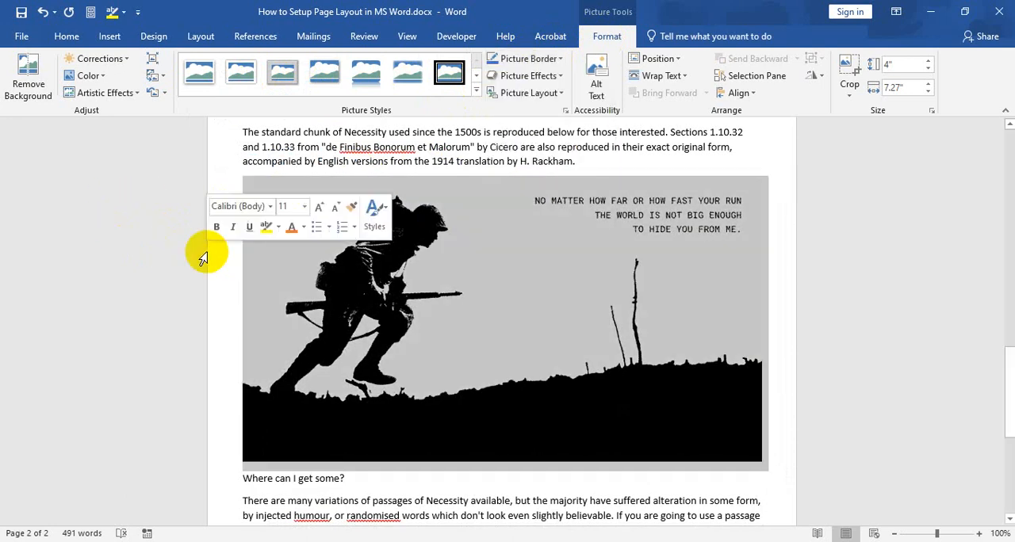
Step: Add a black border to the soldier picture
{"action": "left_click", "coordinate": [489, 272]}
{"action": "left_click", "coordinate": [530, 62]}
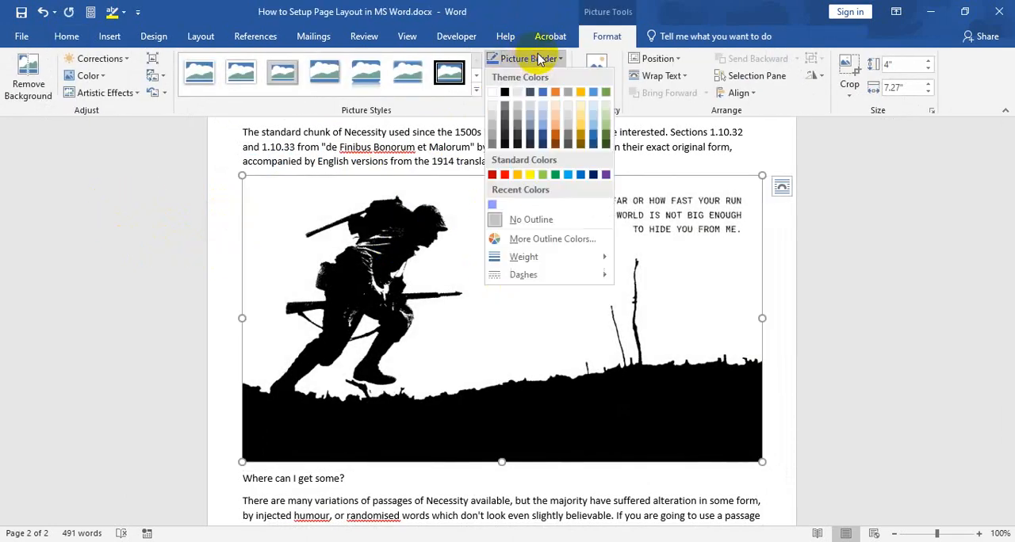
{"action": "left_click", "coordinate": [505, 96]}
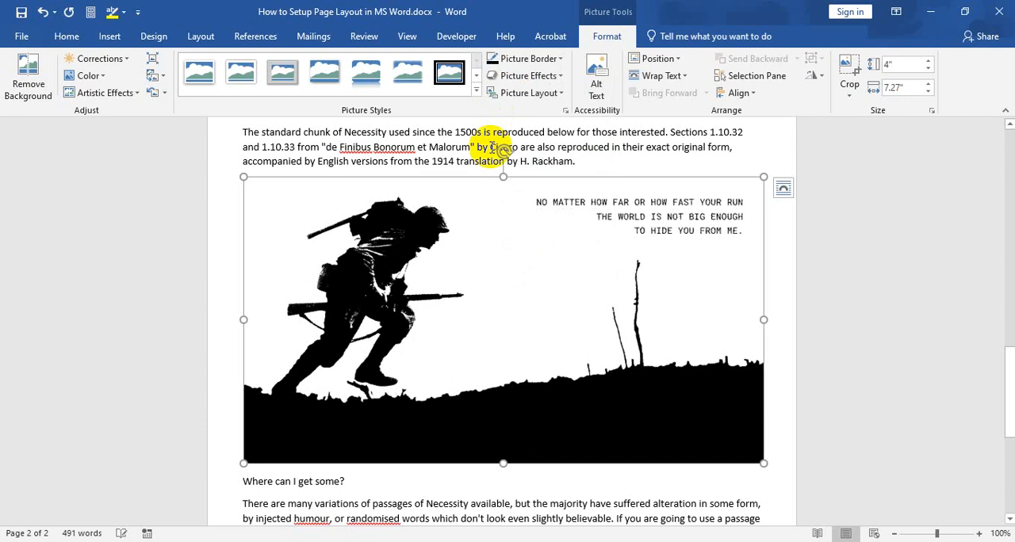
{"action": "left_click", "coordinate": [553, 61]}
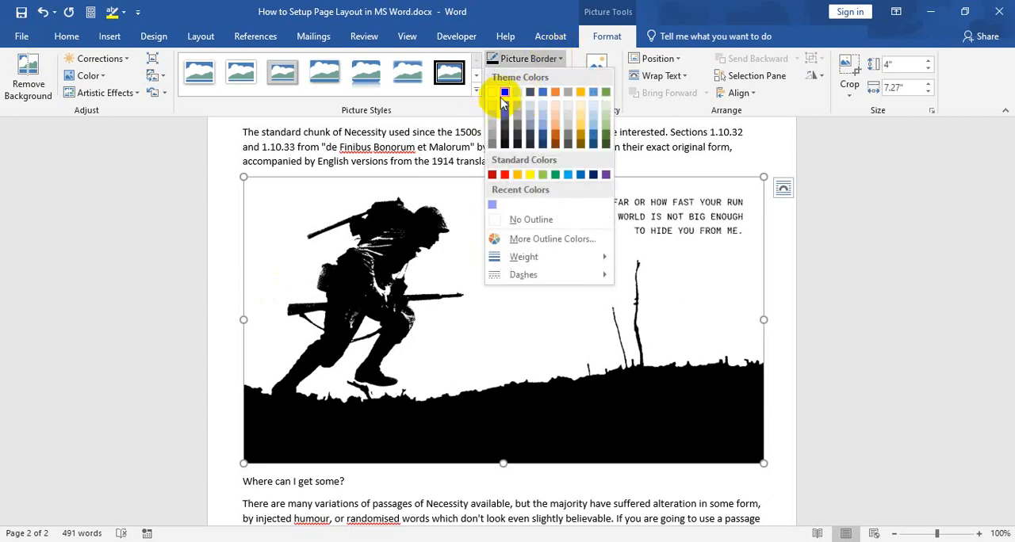
{"action": "left_click", "coordinate": [167, 214]}
{"action": "left_click", "coordinate": [214, 229]}
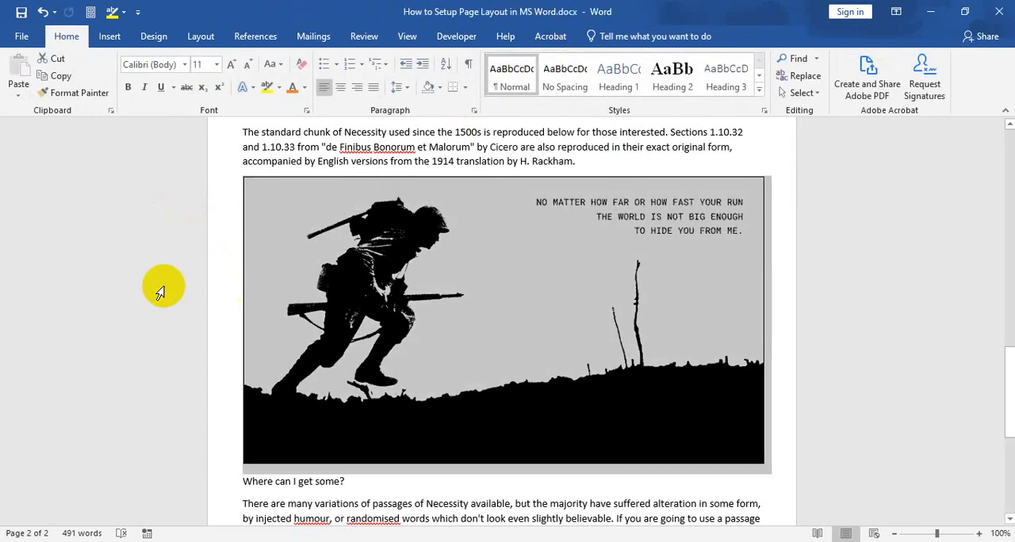
{"action": "left_click", "coordinate": [787, 198]}
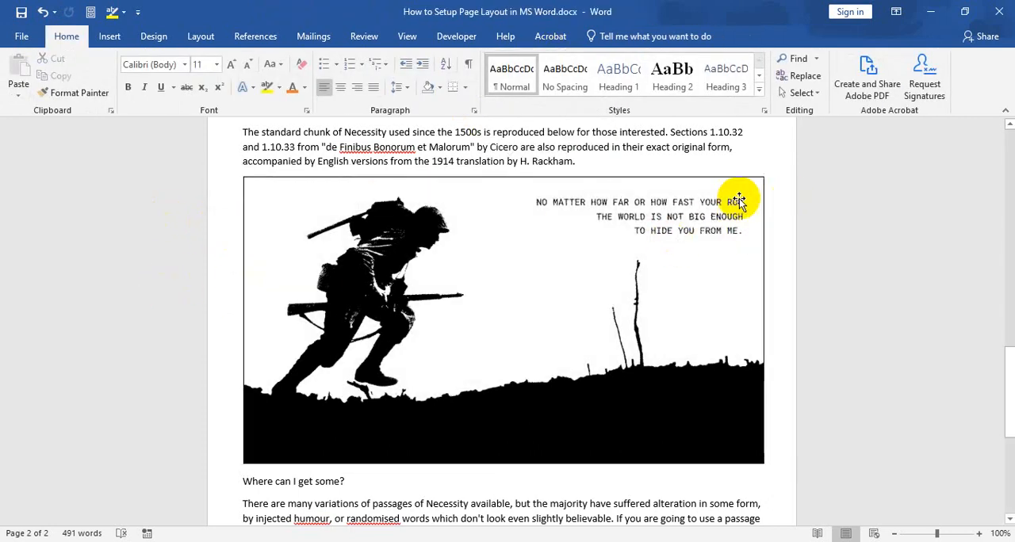
Step: Set the weight of the soldier picture's border to 1½ pt
{"action": "left_click", "coordinate": [695, 192]}
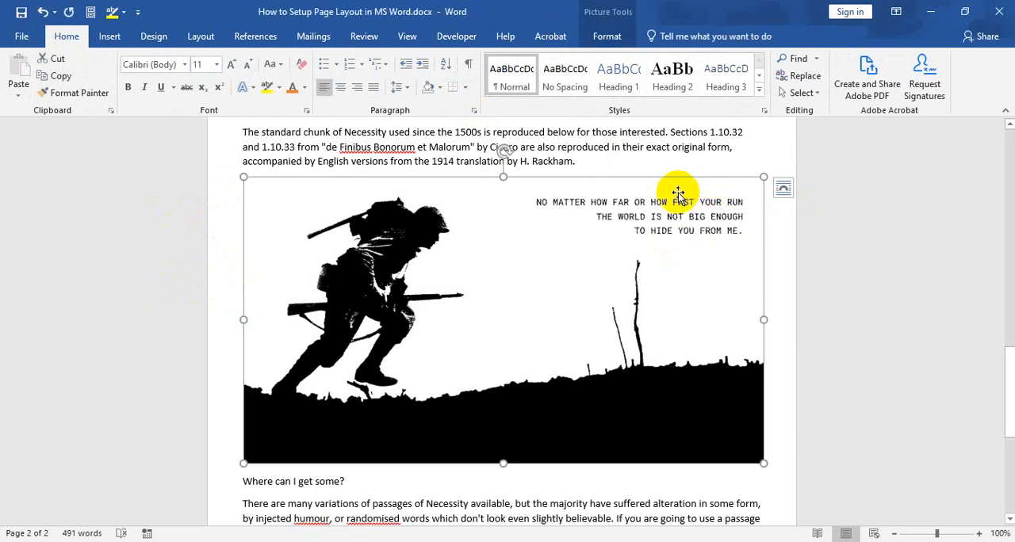
{"action": "left_click", "coordinate": [593, 38]}
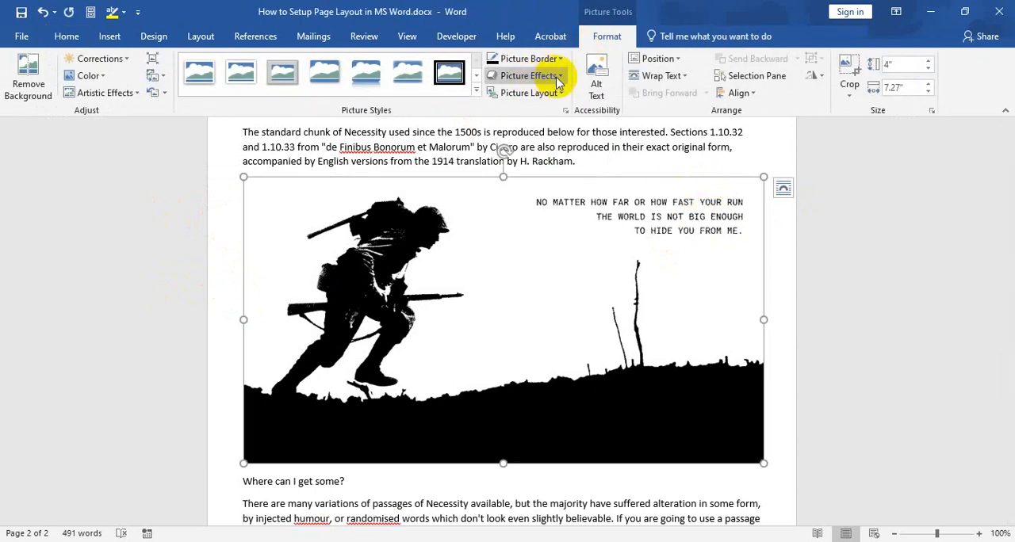
{"action": "left_click", "coordinate": [527, 58]}
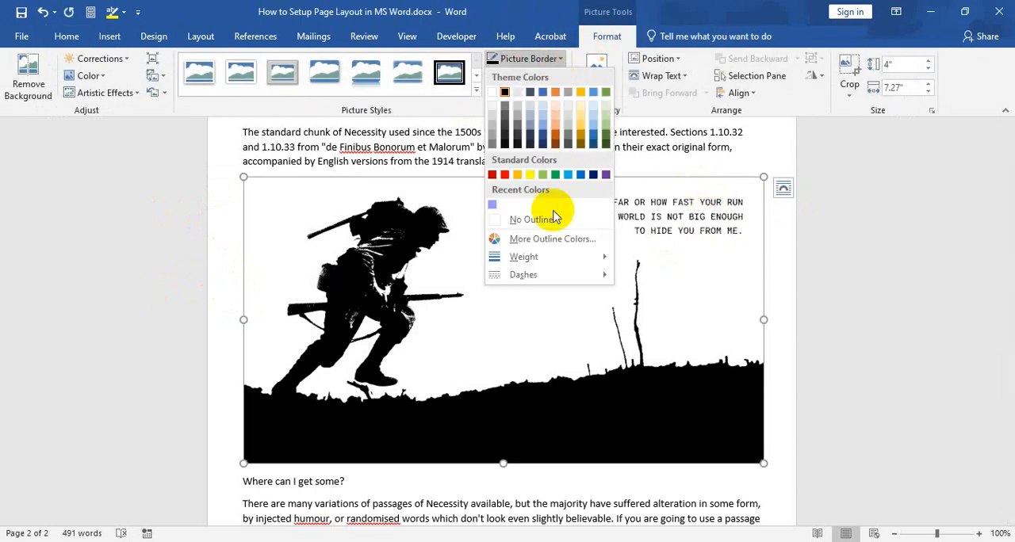
{"action": "mouse_move", "coordinate": [587, 263]}
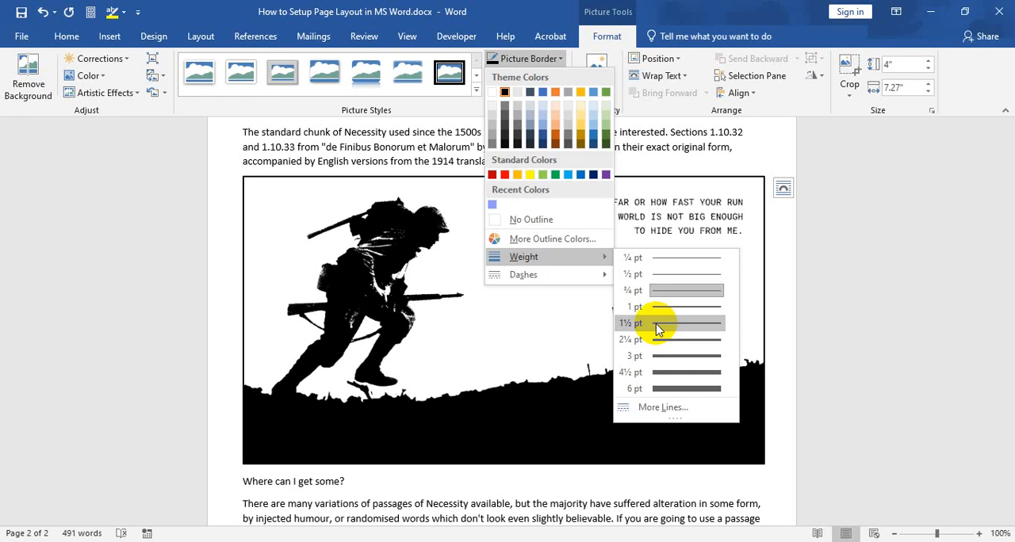
{"action": "left_click", "coordinate": [657, 325]}
{"action": "left_click", "coordinate": [773, 251]}
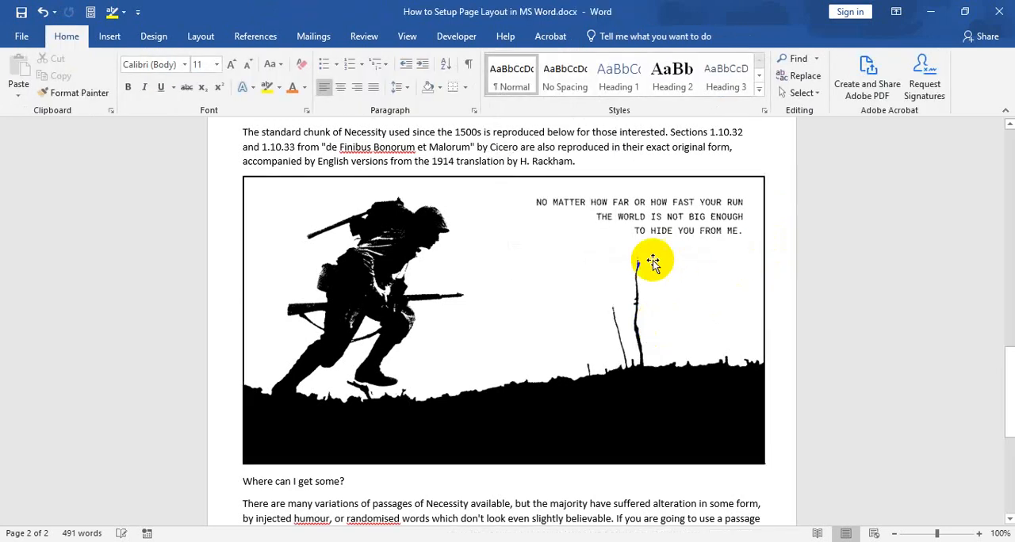
{"action": "double_click", "coordinate": [718, 228]}
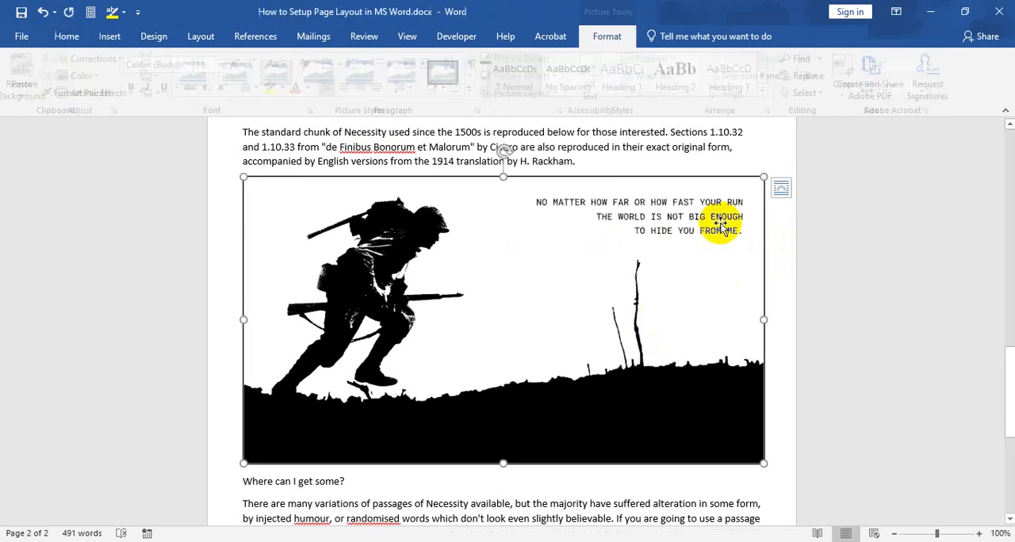
{"action": "left_click", "coordinate": [551, 61]}
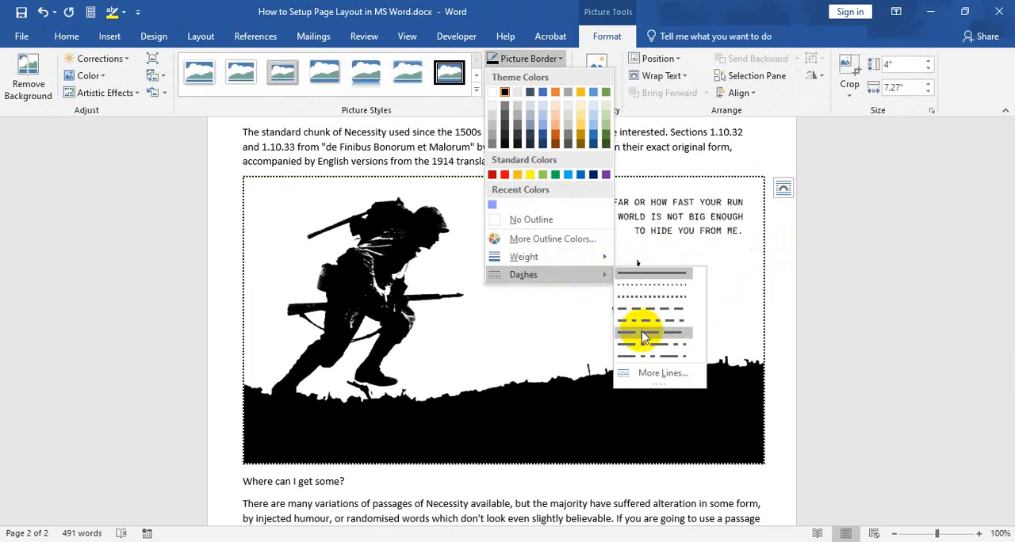
{"action": "left_click", "coordinate": [561, 58]}
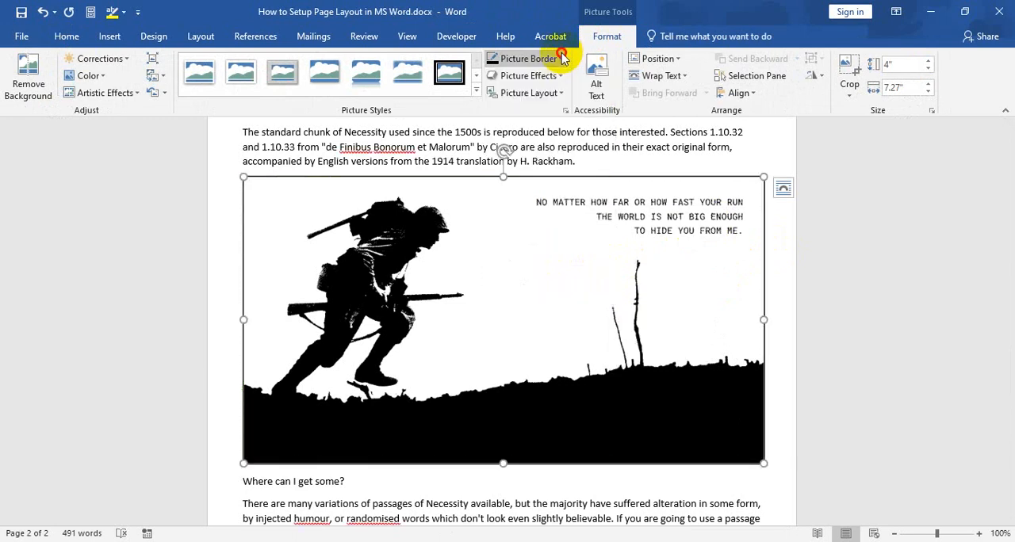
{"action": "left_click", "coordinate": [558, 77]}
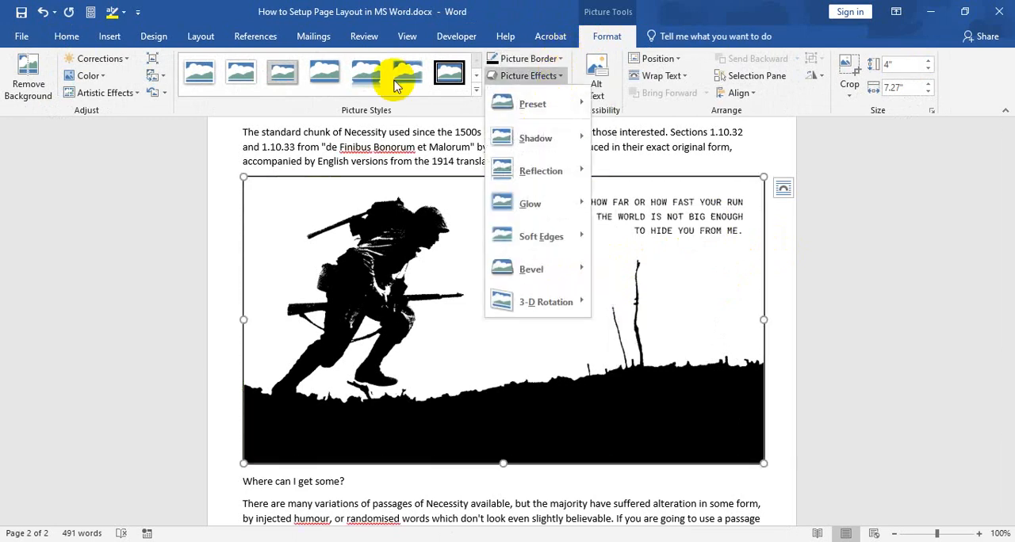
{"action": "left_click", "coordinate": [477, 92]}
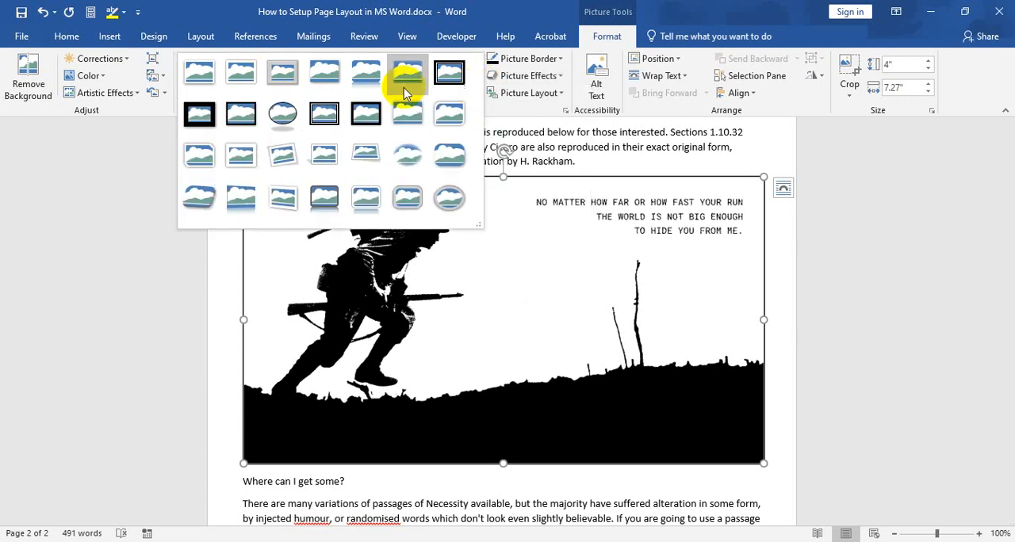
{"action": "left_click", "coordinate": [559, 77]}
{"action": "left_click", "coordinate": [561, 77]}
{"action": "left_click", "coordinate": [558, 94]}
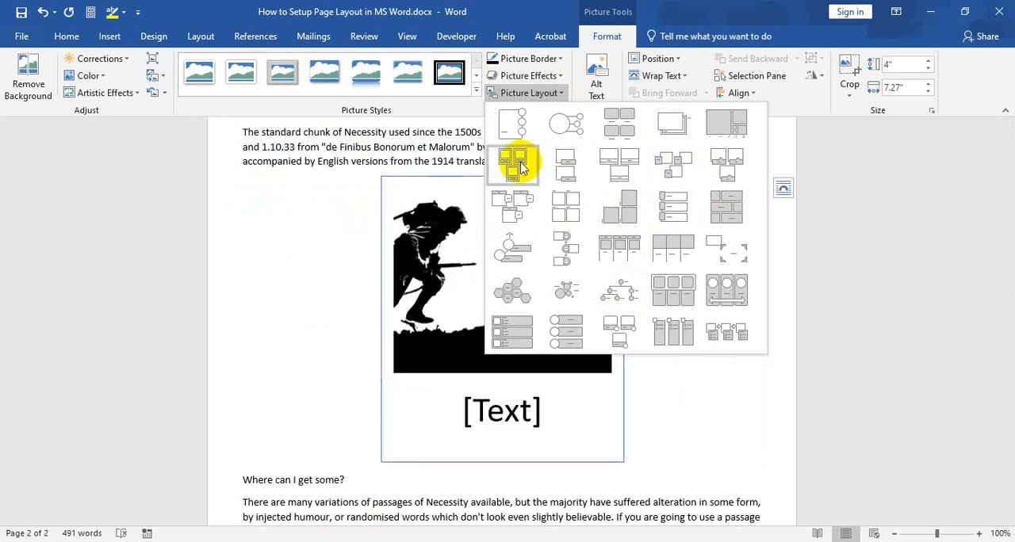
{"action": "left_click", "coordinate": [560, 94]}
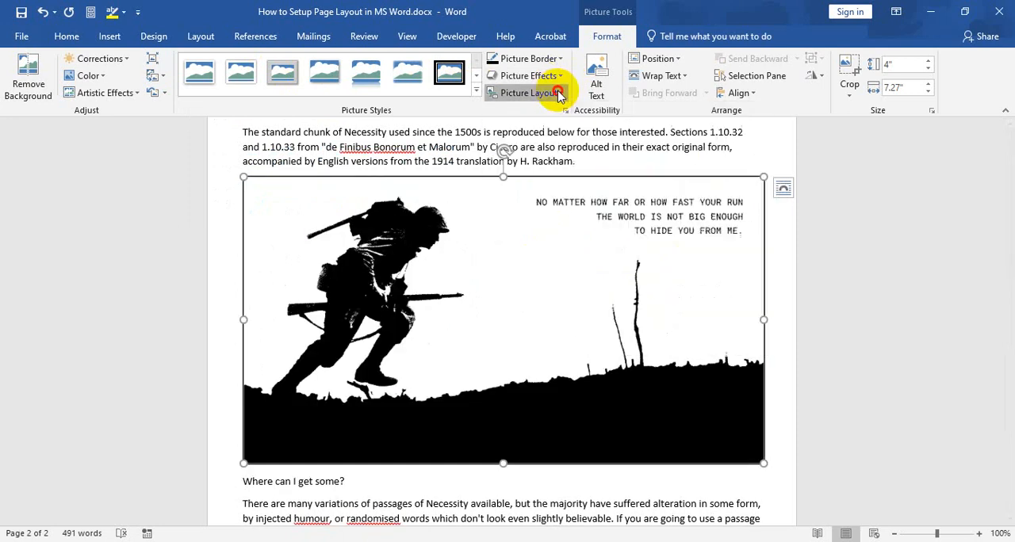
Step: Position the soldier picture in the middle center of the page with square text wrapping and check how the surrounding text flows
{"action": "left_click", "coordinate": [672, 60]}
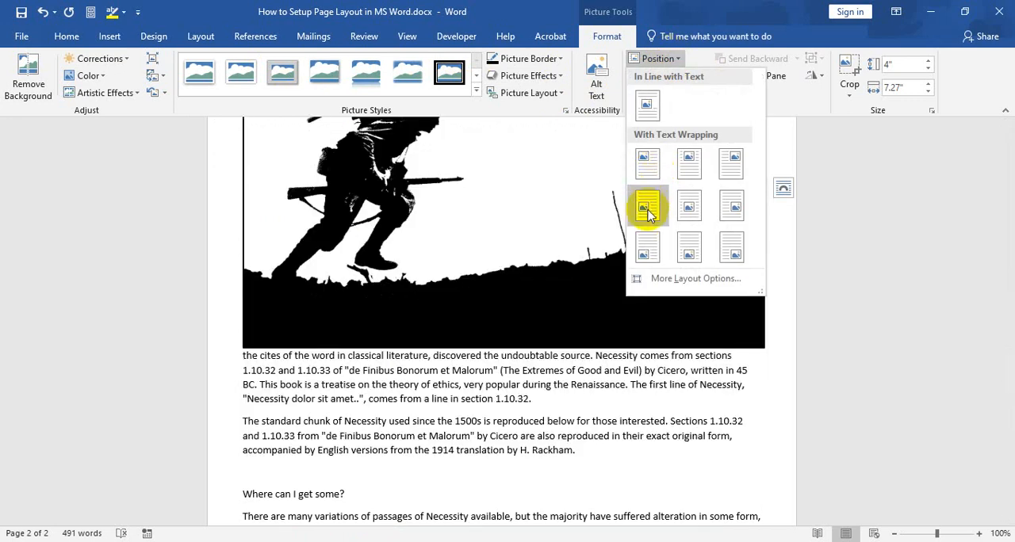
{"action": "left_click", "coordinate": [688, 207]}
{"action": "scroll", "coordinate": [603, 259], "scroll_direction": "down", "scroll_amount": 1}
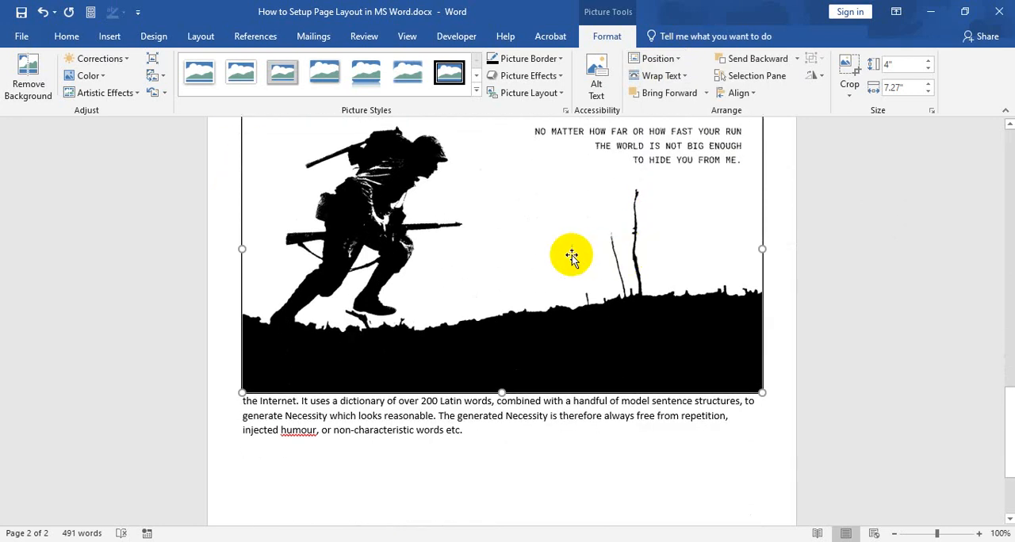
{"action": "scroll", "coordinate": [573, 256], "scroll_direction": "up", "scroll_amount": 3}
{"action": "scroll", "coordinate": [338, 200], "scroll_direction": "down", "scroll_amount": 3}
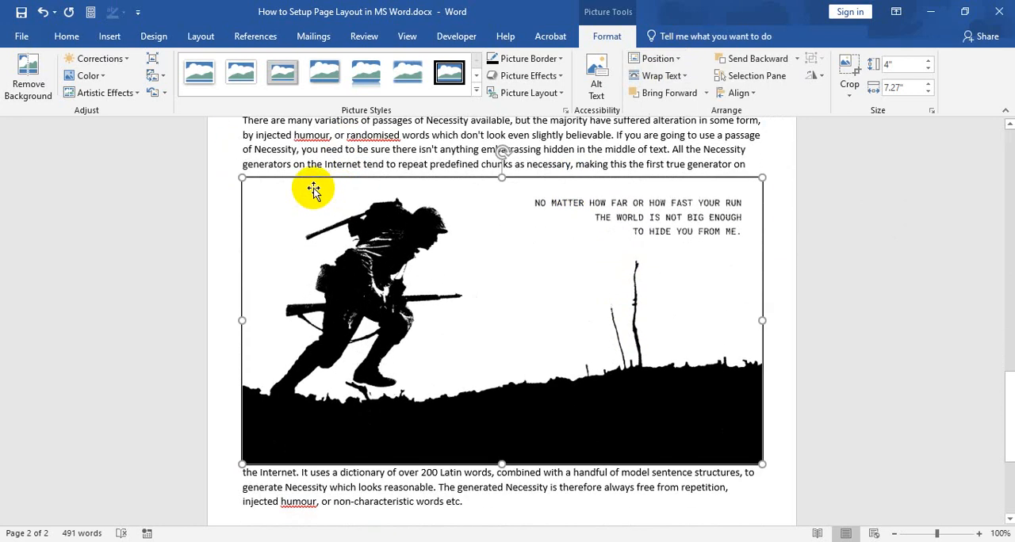
{"action": "scroll", "coordinate": [558, 344], "scroll_direction": "down", "scroll_amount": 2}
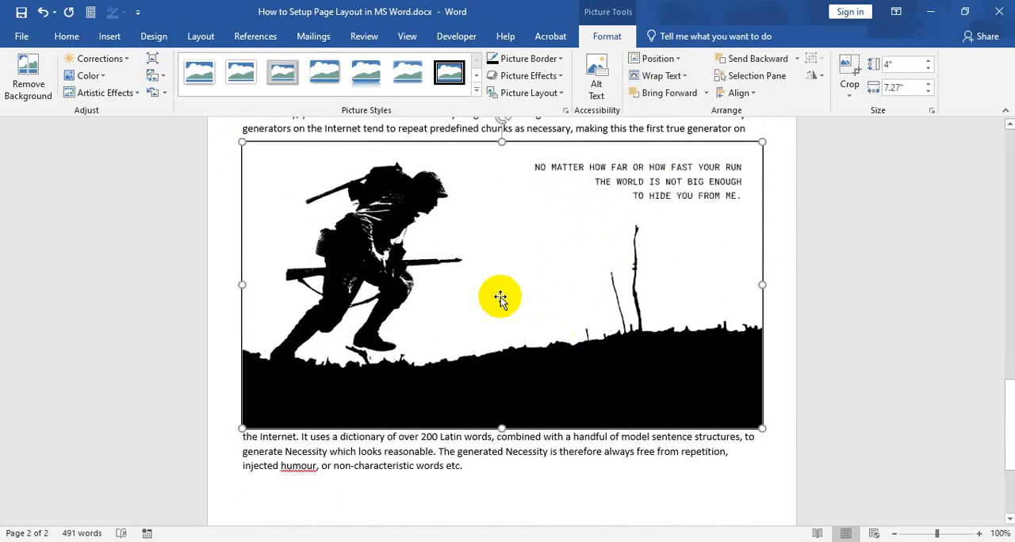
{"action": "scroll", "coordinate": [498, 294], "scroll_direction": "up", "scroll_amount": 4}
{"action": "scroll", "coordinate": [498, 261], "scroll_direction": "down", "scroll_amount": 3}
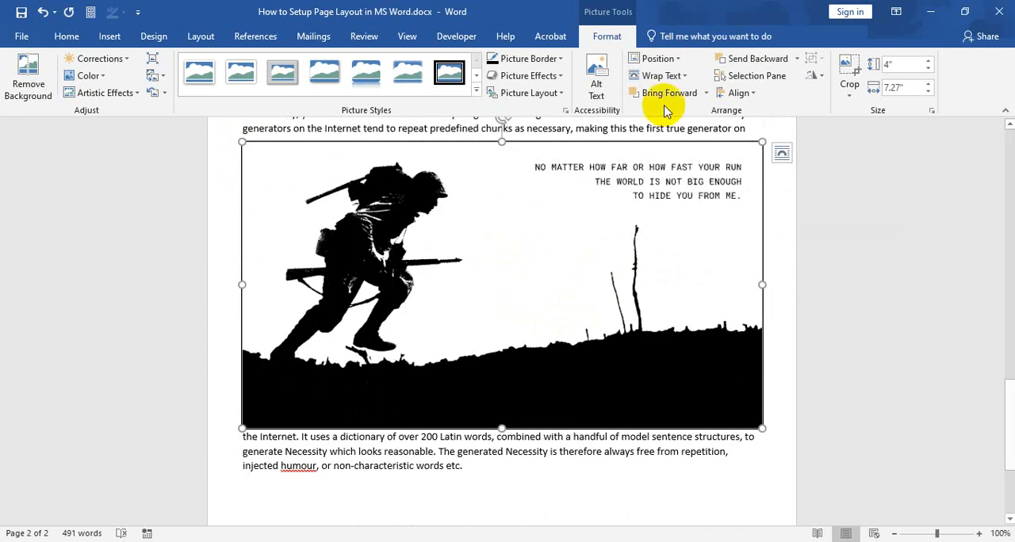
Step: Set the soldier picture's position back to In Line with Text and check its placement between the paragraphs
{"action": "left_click", "coordinate": [670, 58]}
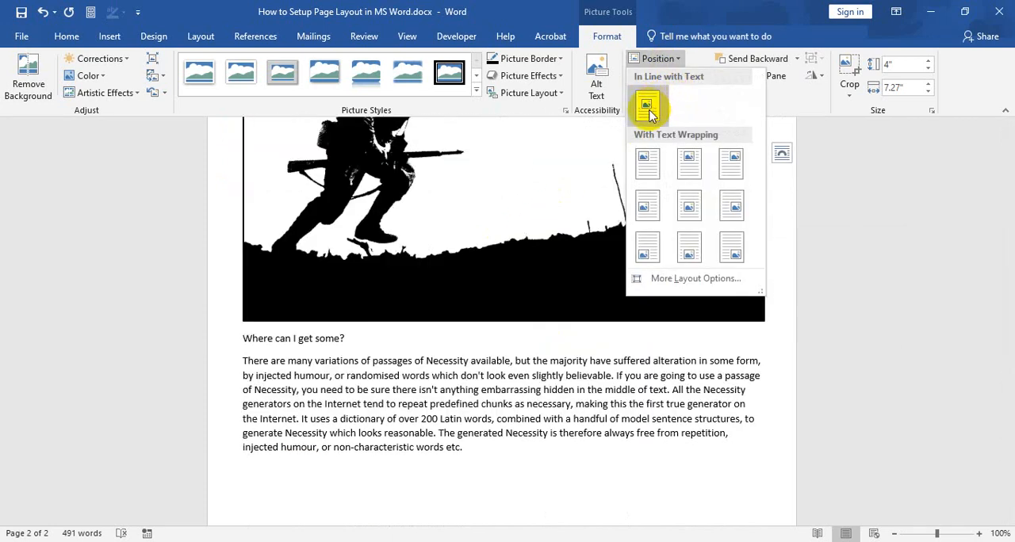
{"action": "left_click", "coordinate": [647, 111]}
{"action": "scroll", "coordinate": [388, 268], "scroll_direction": "up", "scroll_amount": 5}
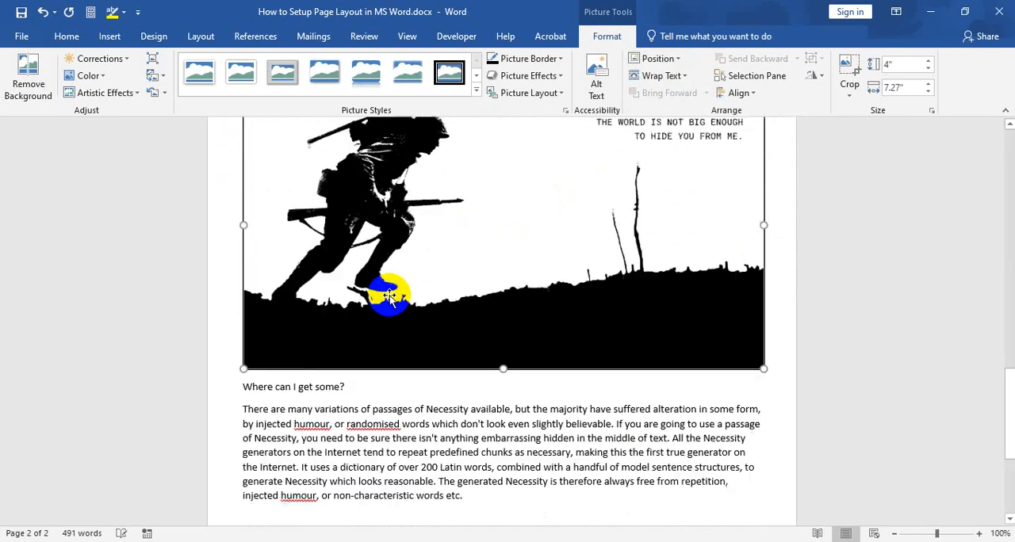
{"action": "scroll", "coordinate": [542, 274], "scroll_direction": "up", "scroll_amount": 2}
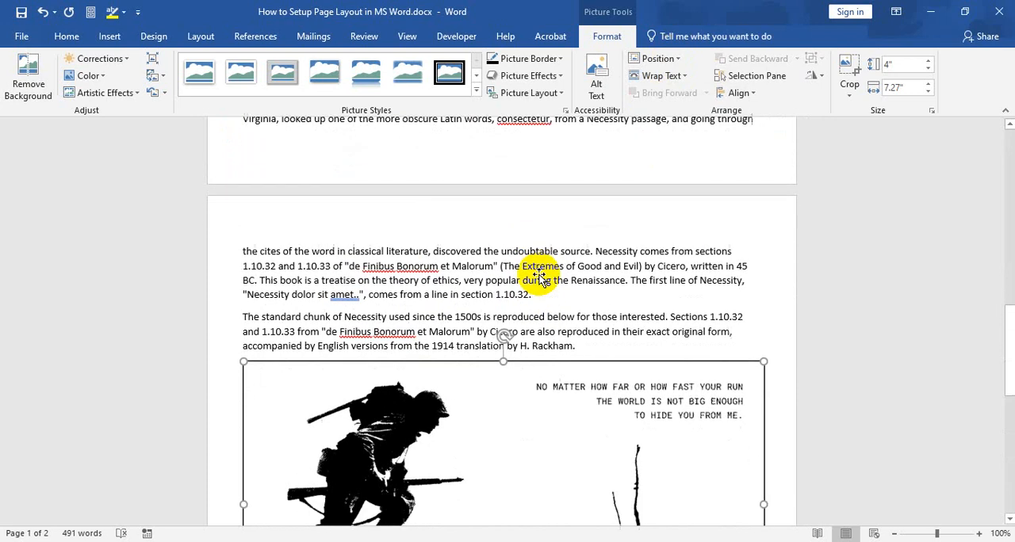
{"action": "scroll", "coordinate": [540, 276], "scroll_direction": "down", "scroll_amount": 5}
{"action": "scroll", "coordinate": [571, 226], "scroll_direction": "up", "scroll_amount": 3}
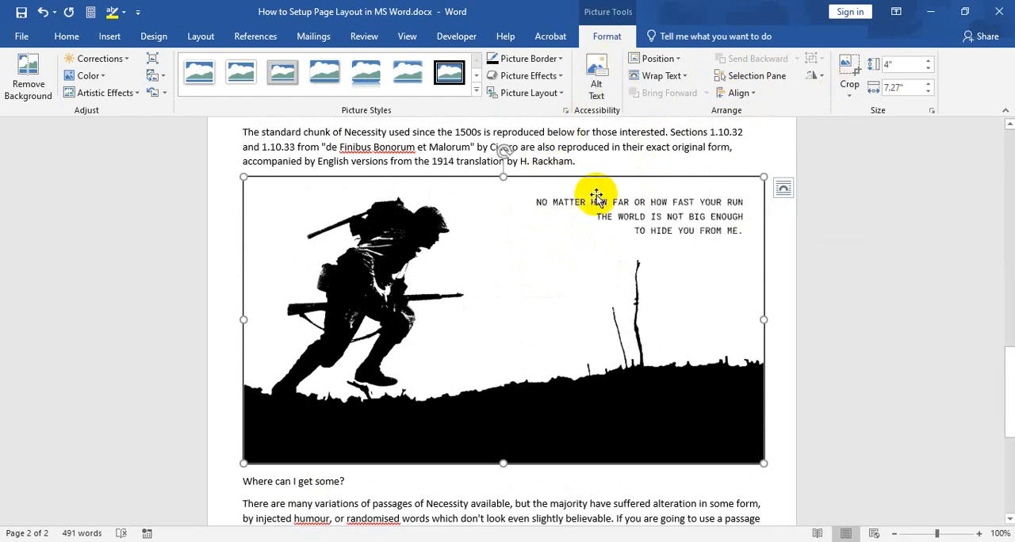
{"action": "scroll", "coordinate": [595, 238], "scroll_direction": "up", "scroll_amount": 3}
{"action": "scroll", "coordinate": [583, 353], "scroll_direction": "down", "scroll_amount": 3}
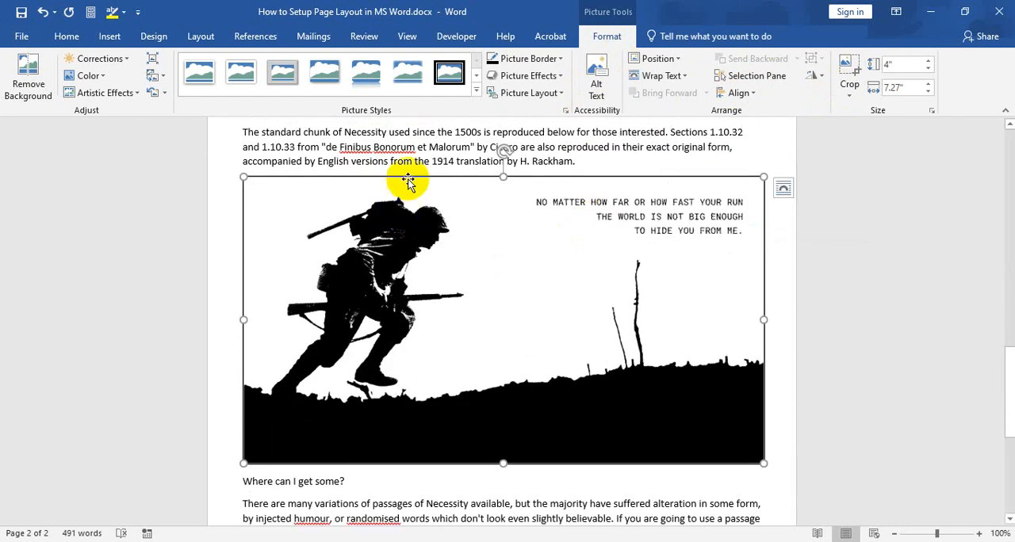
{"action": "left_click", "coordinate": [411, 225]}
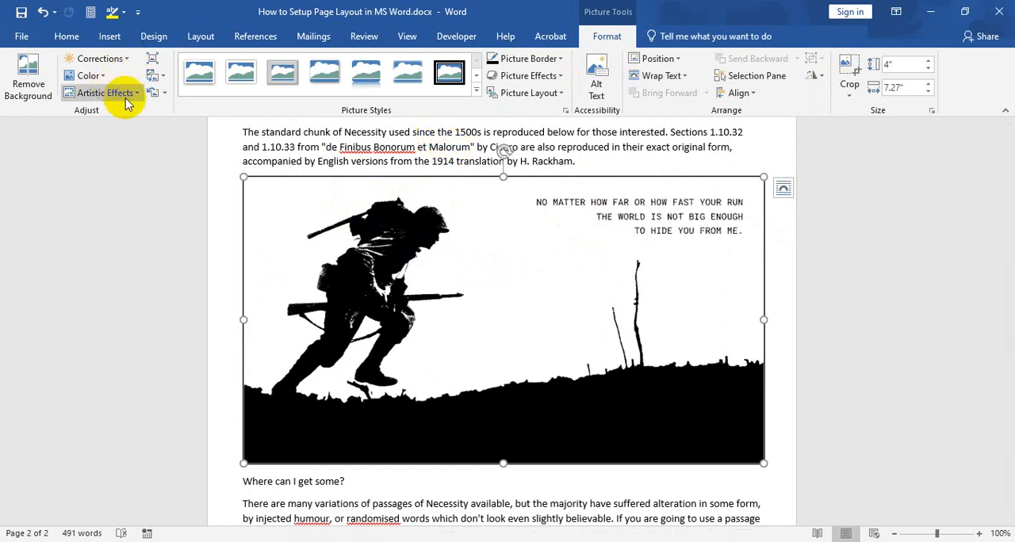
{"action": "left_click", "coordinate": [344, 233]}
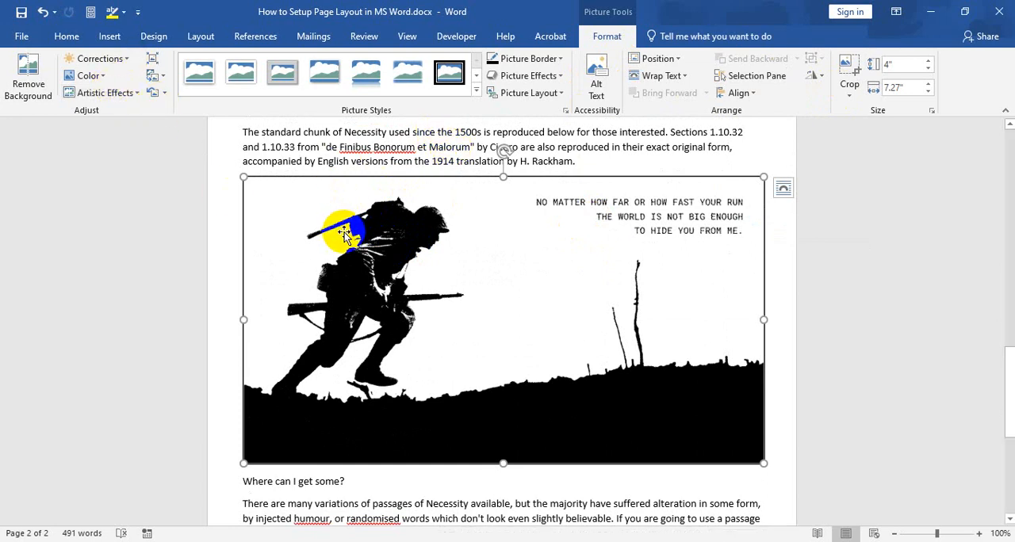
{"action": "left_click", "coordinate": [559, 96]}
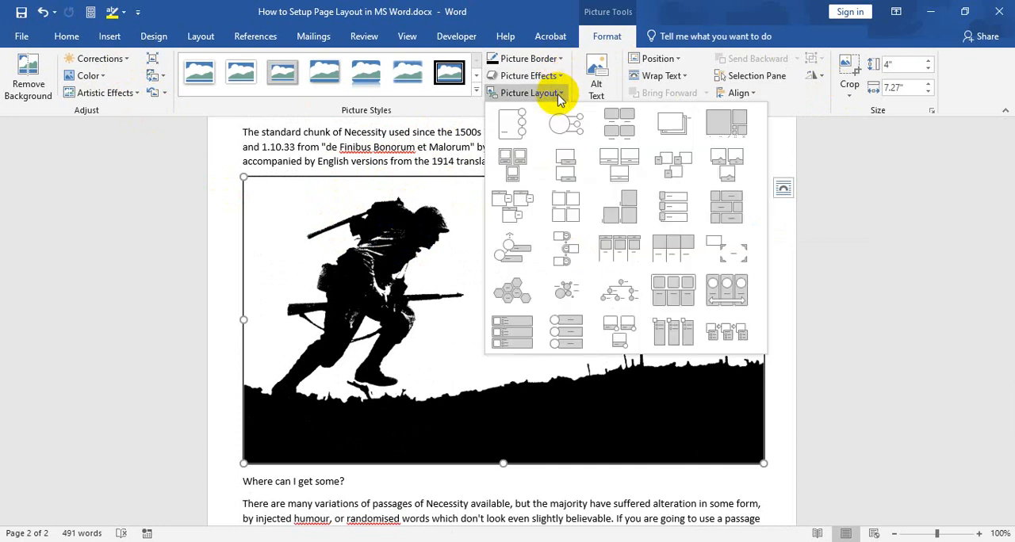
{"action": "left_click", "coordinate": [379, 244]}
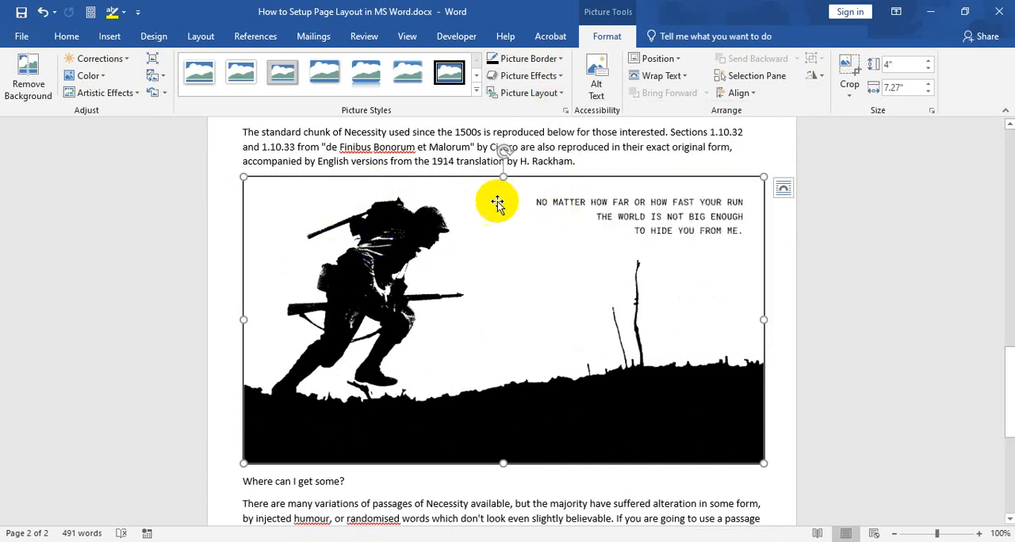
{"action": "left_click", "coordinate": [449, 212]}
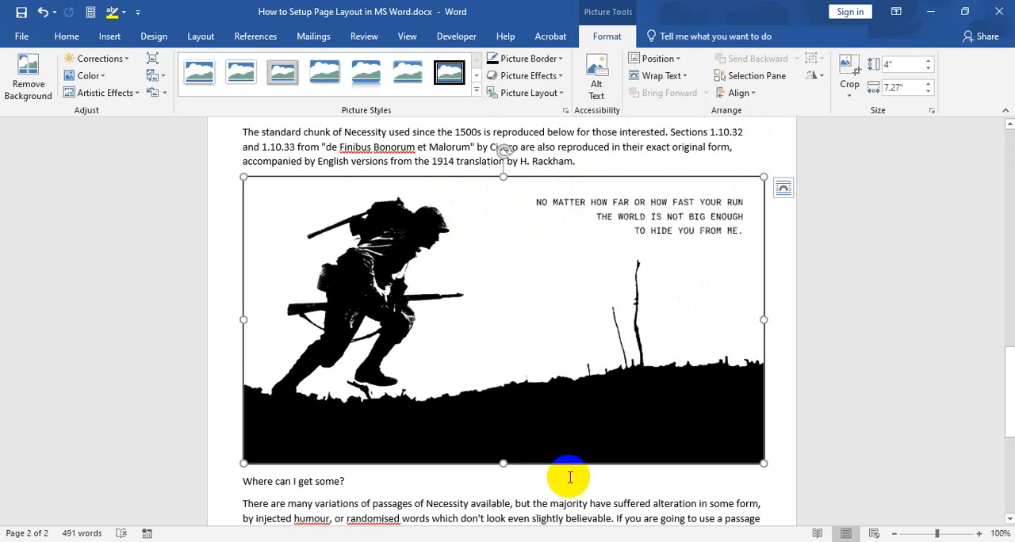